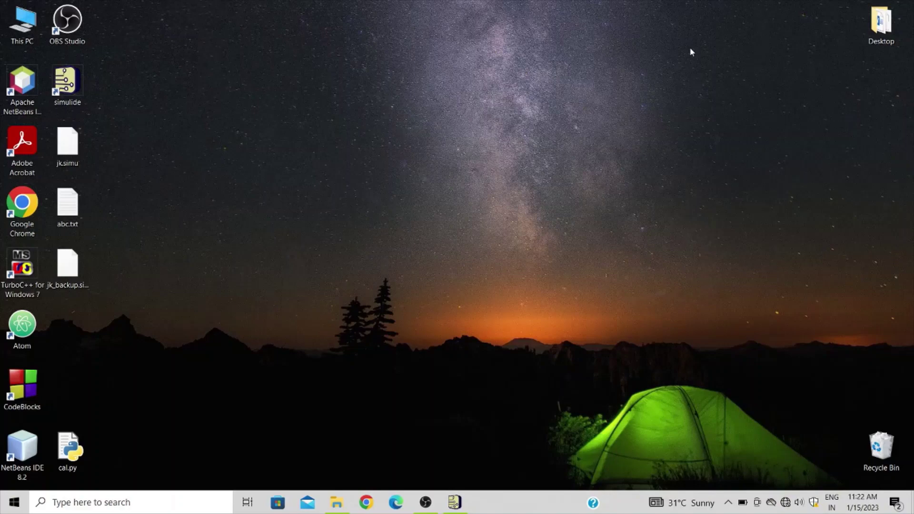
Restore the SimulIDE window showing the jk.simu counter circuit
{"action": "left_click", "coordinate": [455, 503]}
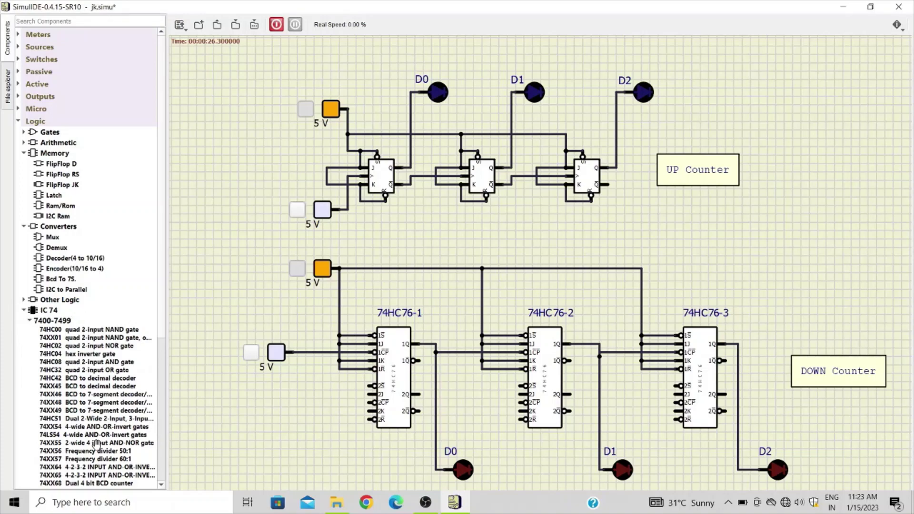
Expand the Sources category in the Components panel to list Fixed Volt., Clock, Wave Gen. and Battery
{"action": "scroll", "coordinate": [97, 444], "scroll_direction": "down", "scroll_amount": 1}
{"action": "scroll", "coordinate": [97, 444], "scroll_direction": "up", "scroll_amount": 1}
{"action": "left_click", "coordinate": [19, 46]}
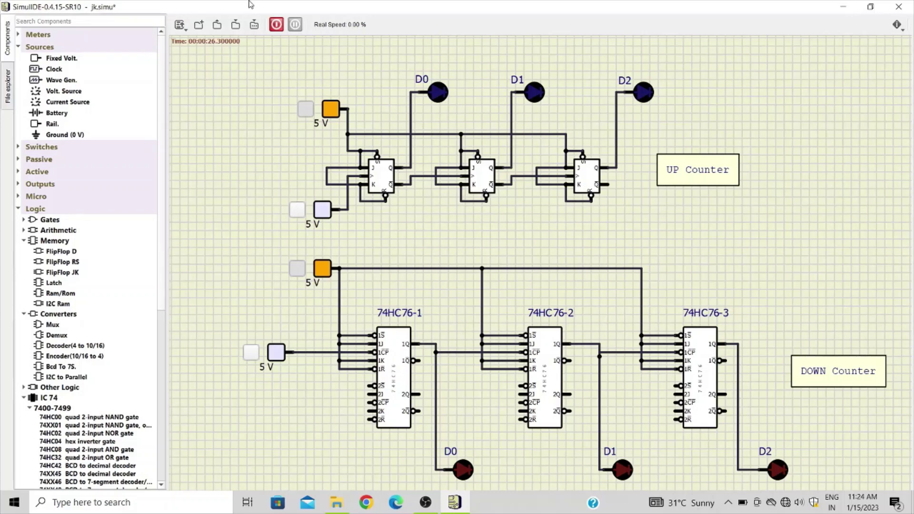
Save the jk.simu circuit
{"action": "left_click", "coordinate": [236, 25]}
Start the circuit simulation with the power button
{"action": "left_click", "coordinate": [280, 27]}
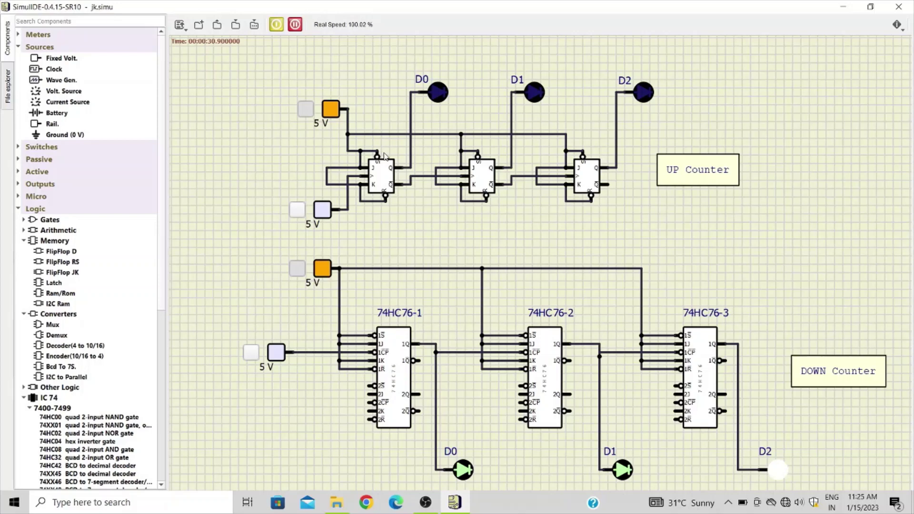
Toggle the UP counter's clock switch high and low repeatedly so its D0–D2 LEDs count upward in binary
{"action": "left_click", "coordinate": [297, 210]}
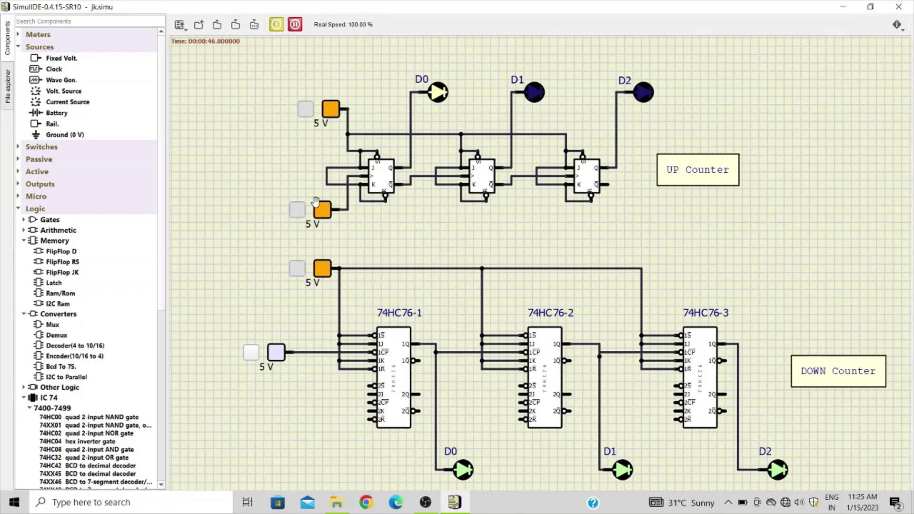
{"action": "left_click", "coordinate": [298, 210]}
{"action": "left_click", "coordinate": [299, 213]}
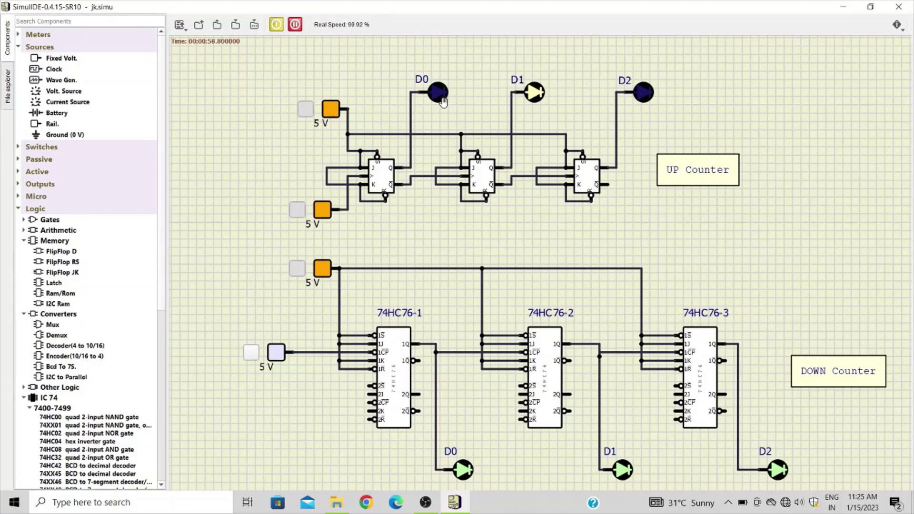
{"action": "left_click", "coordinate": [300, 213]}
{"action": "left_click", "coordinate": [300, 213]}
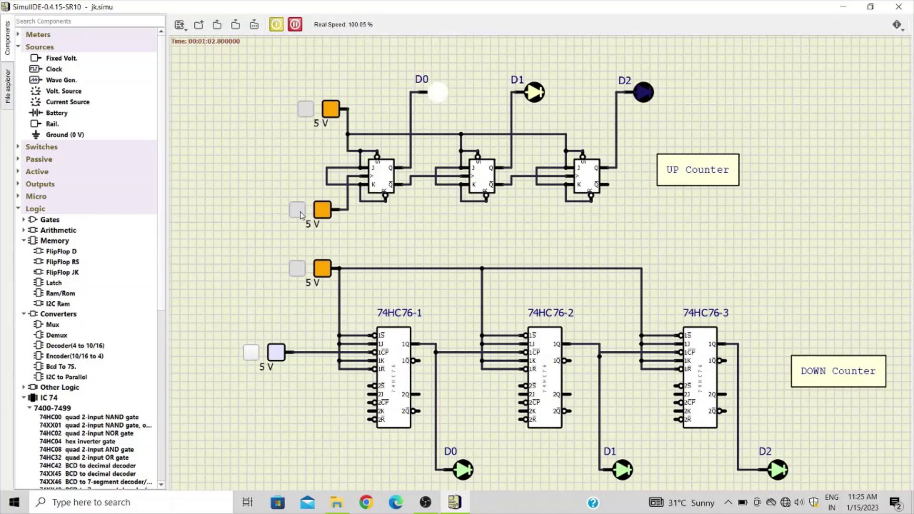
{"action": "left_click", "coordinate": [300, 214]}
{"action": "left_click", "coordinate": [300, 214]}
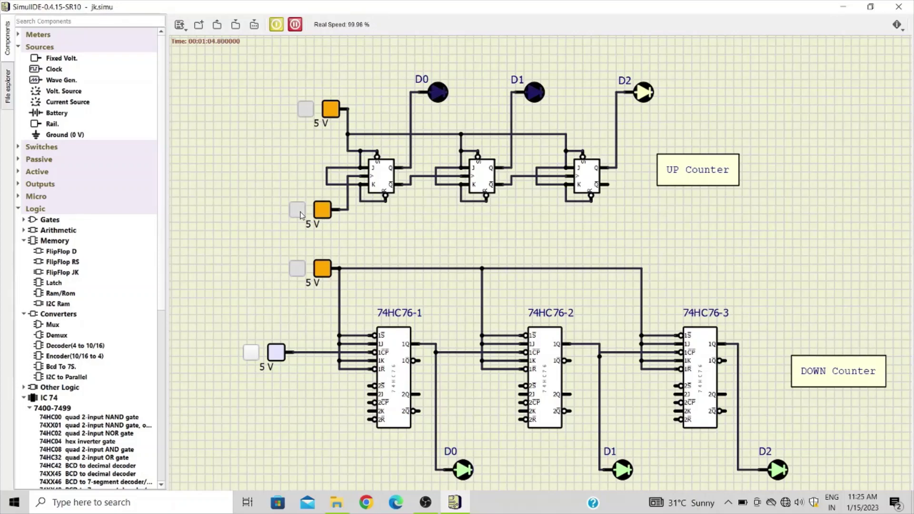
{"action": "left_click", "coordinate": [299, 214]}
{"action": "left_click", "coordinate": [300, 214]}
{"action": "left_click", "coordinate": [300, 214]}
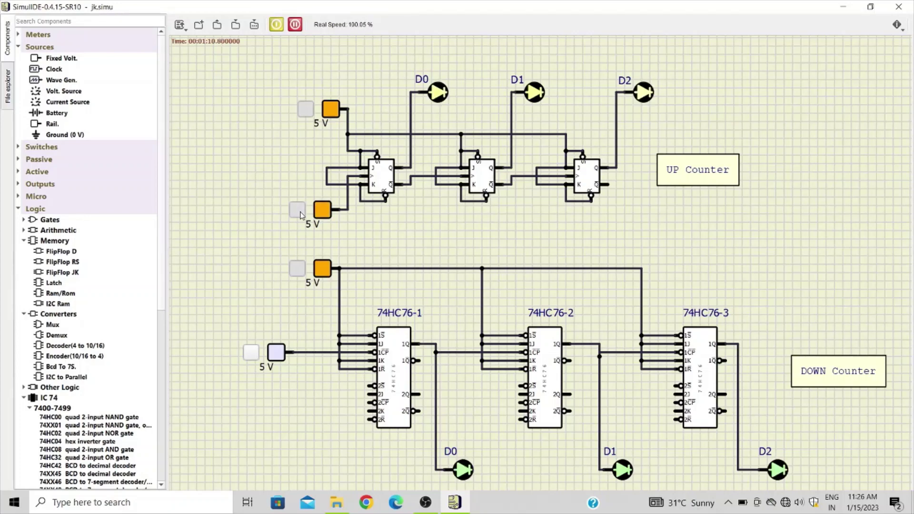
{"action": "left_click", "coordinate": [301, 215]}
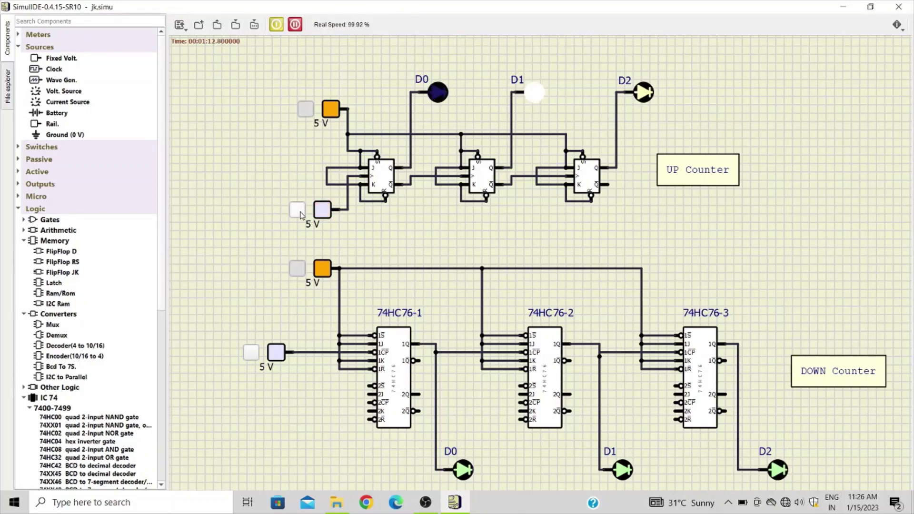
{"action": "left_click", "coordinate": [300, 215]}
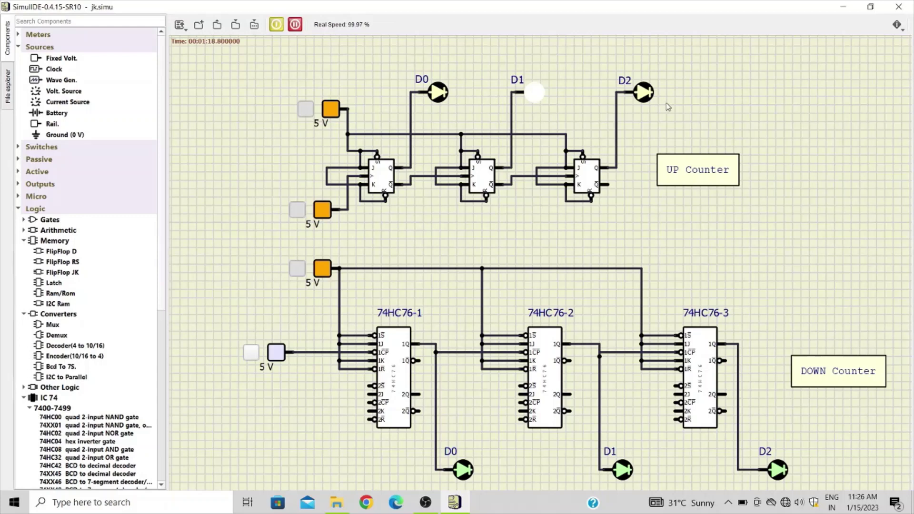
{"action": "left_click", "coordinate": [297, 214]}
{"action": "left_click", "coordinate": [297, 214]}
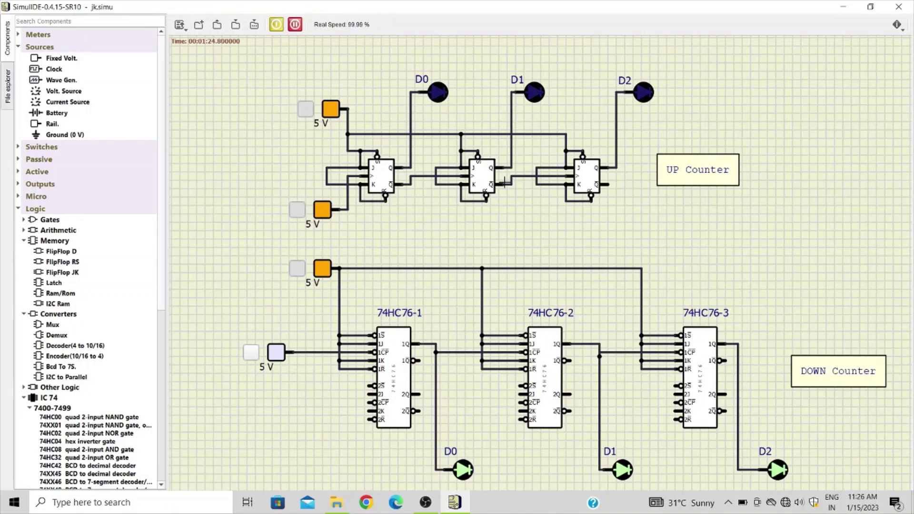
Zoom the canvas, shift the DOWN Counter label slightly left, and deselect it
{"action": "scroll", "coordinate": [491, 247], "scroll_direction": "down", "scroll_amount": 2}
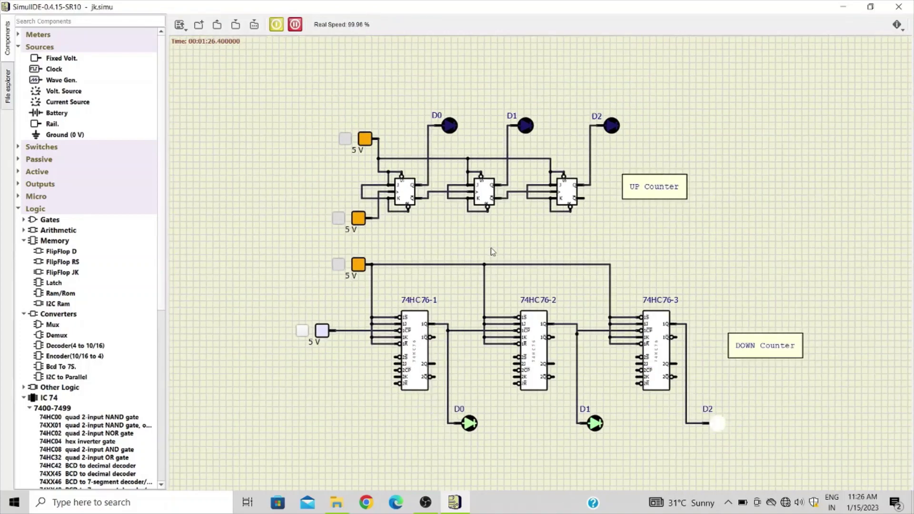
{"action": "scroll", "coordinate": [493, 337], "scroll_direction": "up", "scroll_amount": 2}
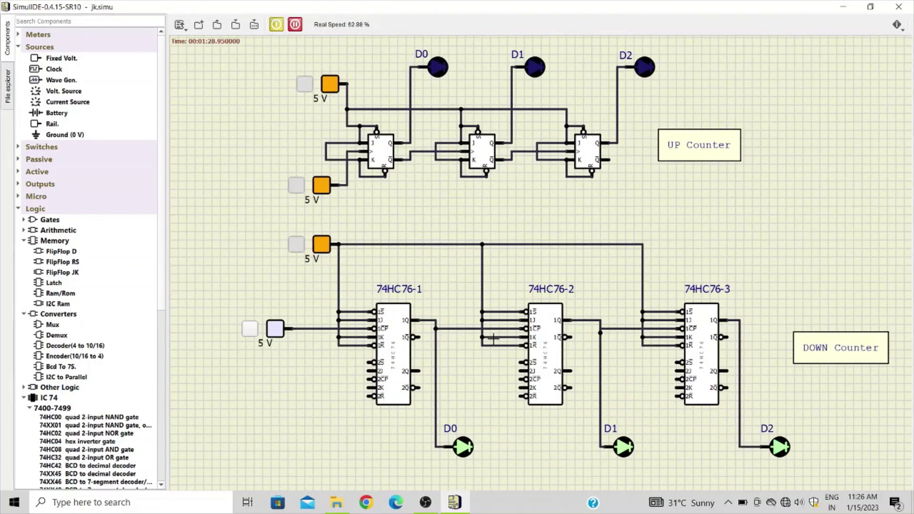
{"action": "scroll", "coordinate": [494, 337], "scroll_direction": "up", "scroll_amount": 1}
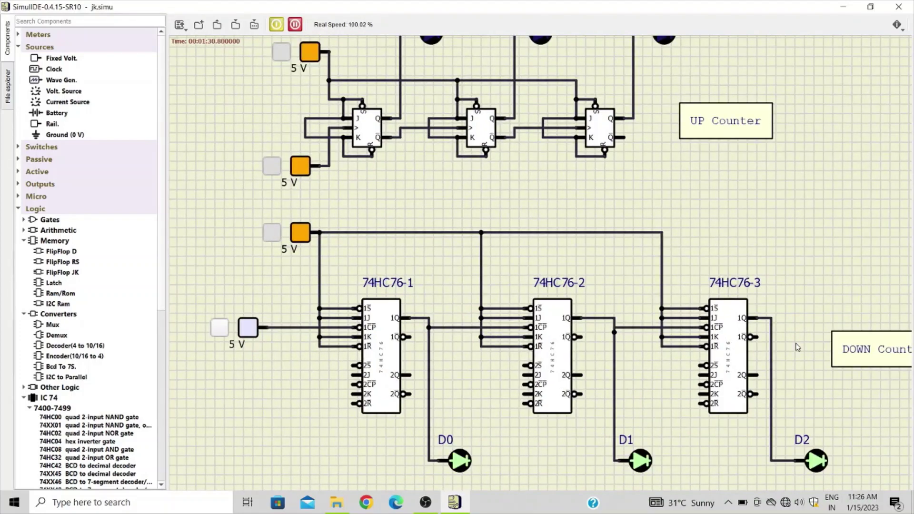
{"action": "left_click_drag", "start_coordinate": [885, 349], "coordinate": [852, 349]}
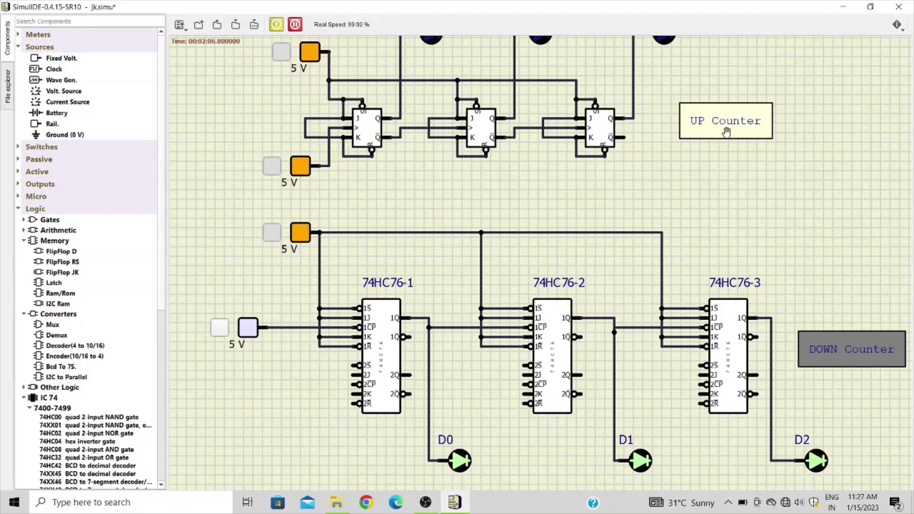
{"action": "left_click", "coordinate": [839, 321]}
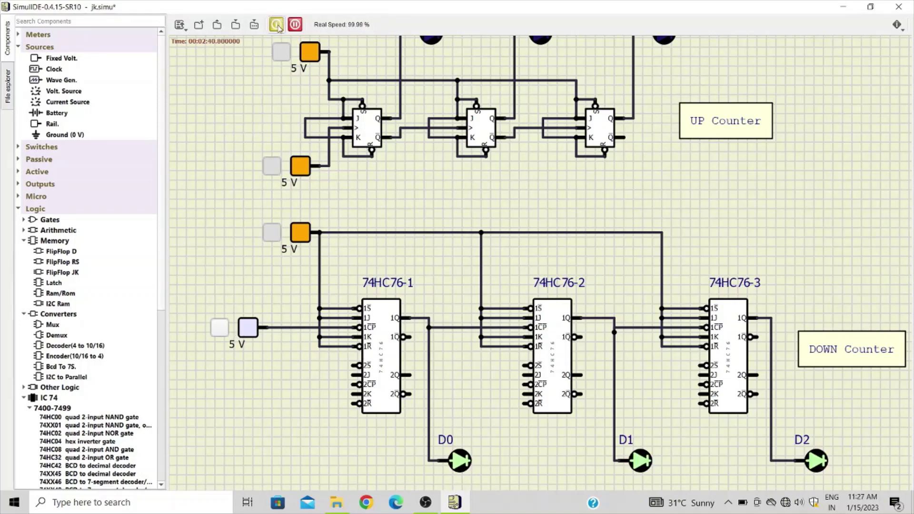
Toggle the 74HC76 clock switch repeatedly until all three D0–D2 LEDs of the DOWN counter are lit
{"action": "left_click", "coordinate": [219, 329]}
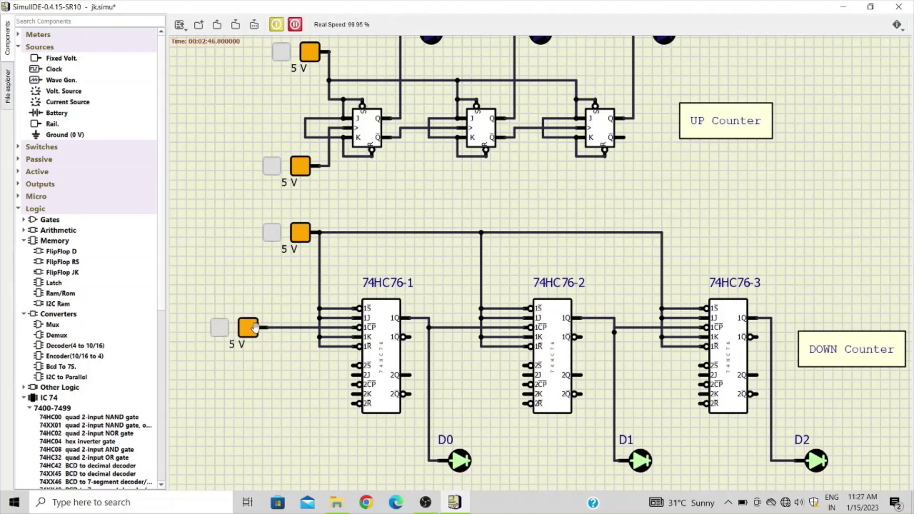
{"action": "left_click", "coordinate": [223, 333]}
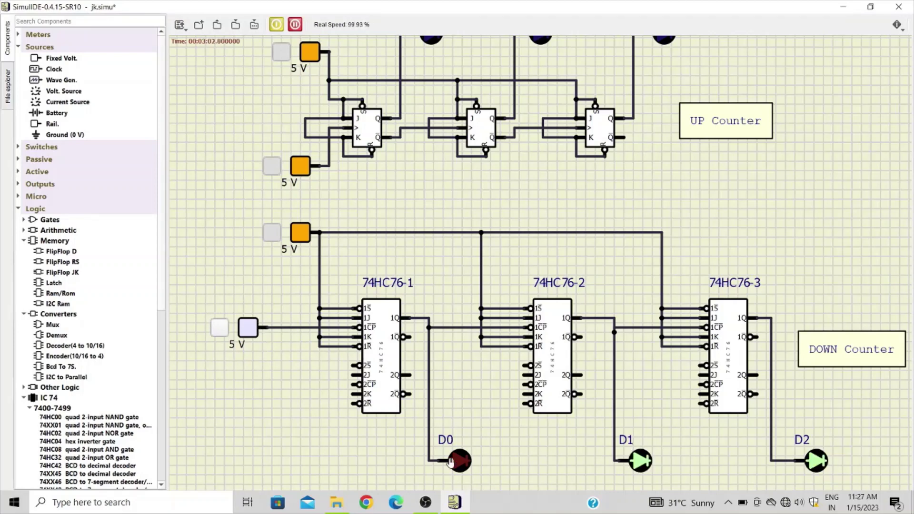
{"action": "left_click", "coordinate": [225, 332]}
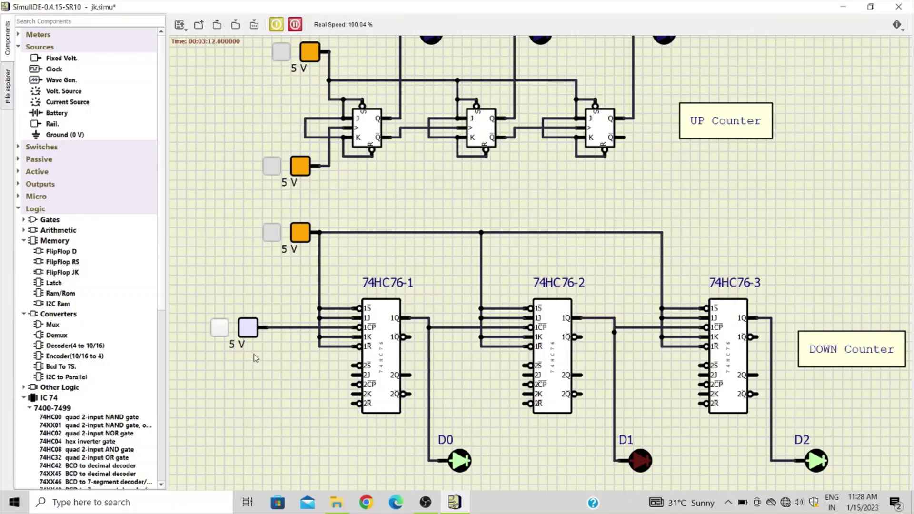
{"action": "left_click", "coordinate": [220, 327]}
{"action": "left_click", "coordinate": [222, 326]}
{"action": "left_click", "coordinate": [223, 327]}
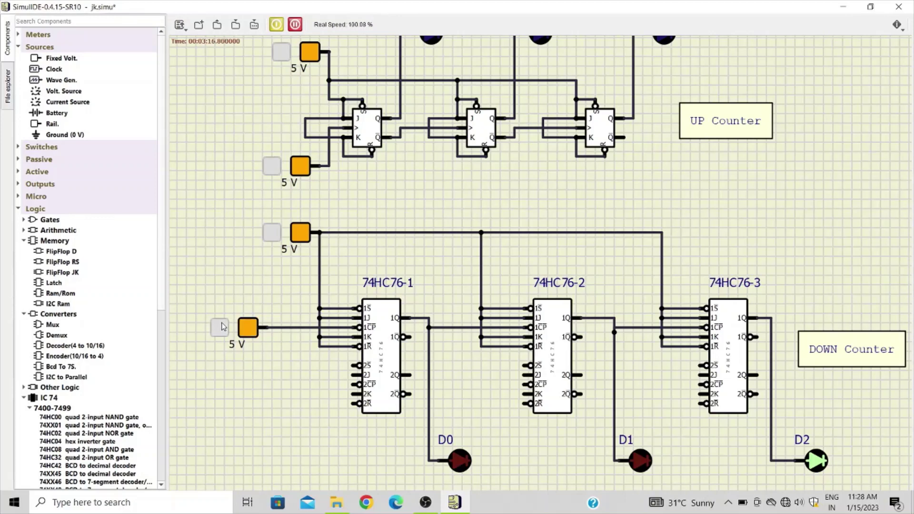
{"action": "left_click", "coordinate": [223, 326]}
{"action": "left_click", "coordinate": [222, 326]}
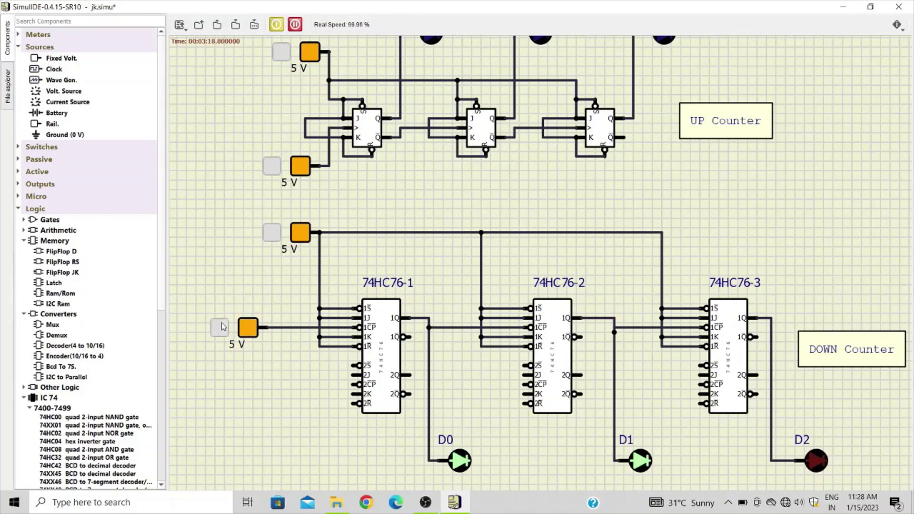
{"action": "left_click", "coordinate": [223, 326]}
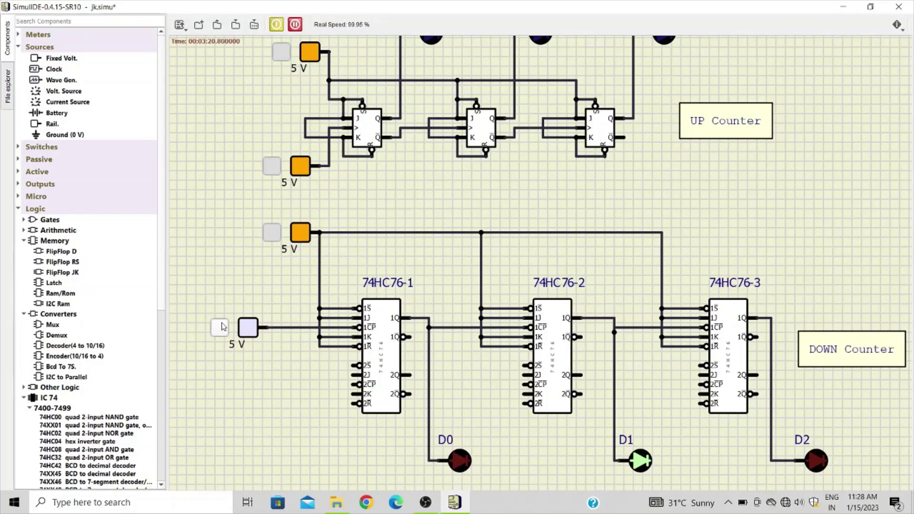
{"action": "left_click", "coordinate": [222, 327]}
{"action": "left_click", "coordinate": [223, 327]}
{"action": "left_click", "coordinate": [223, 326]}
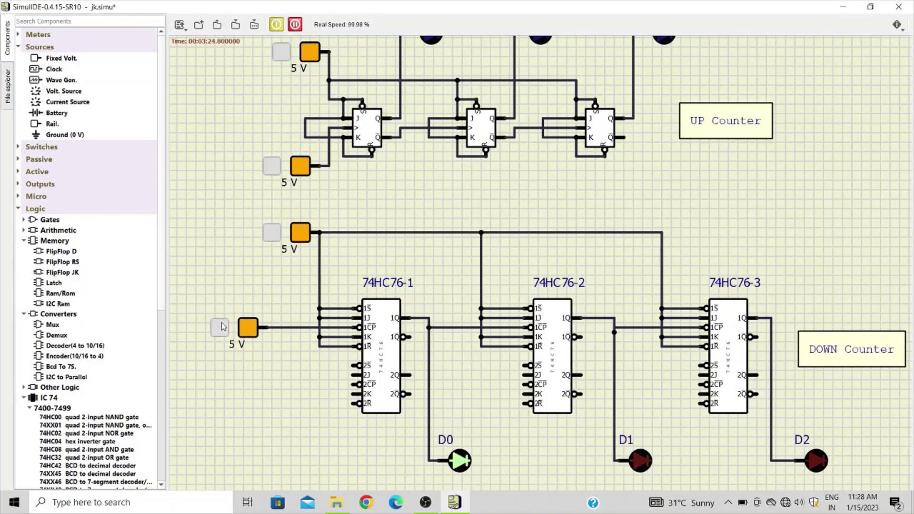
{"action": "left_click", "coordinate": [222, 326]}
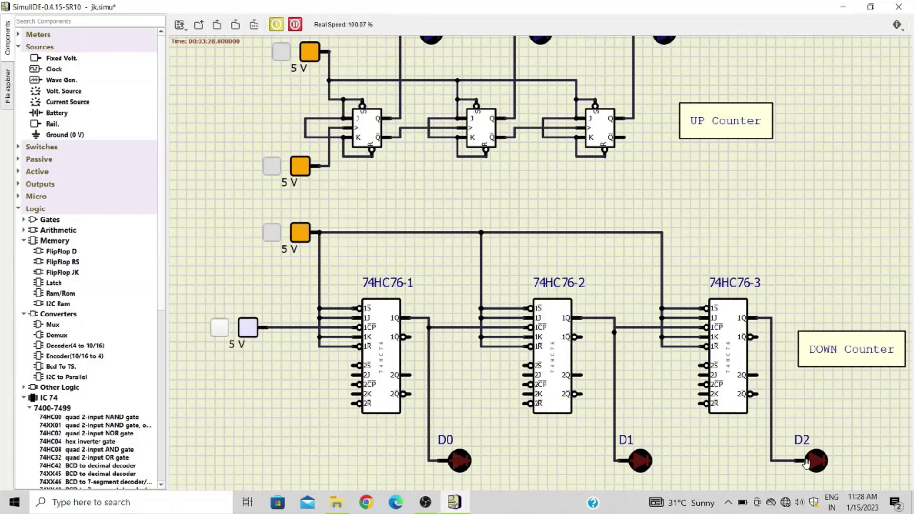
{"action": "left_click", "coordinate": [219, 326]}
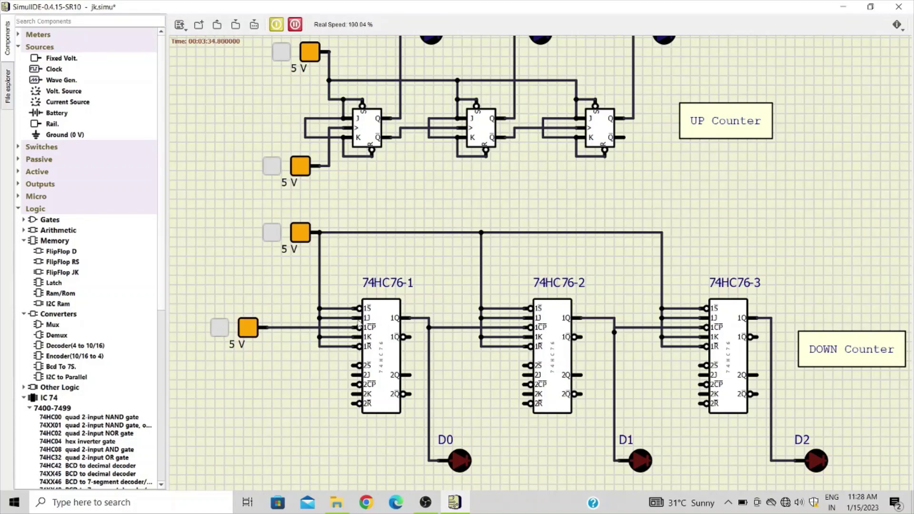
{"action": "left_click", "coordinate": [219, 328]}
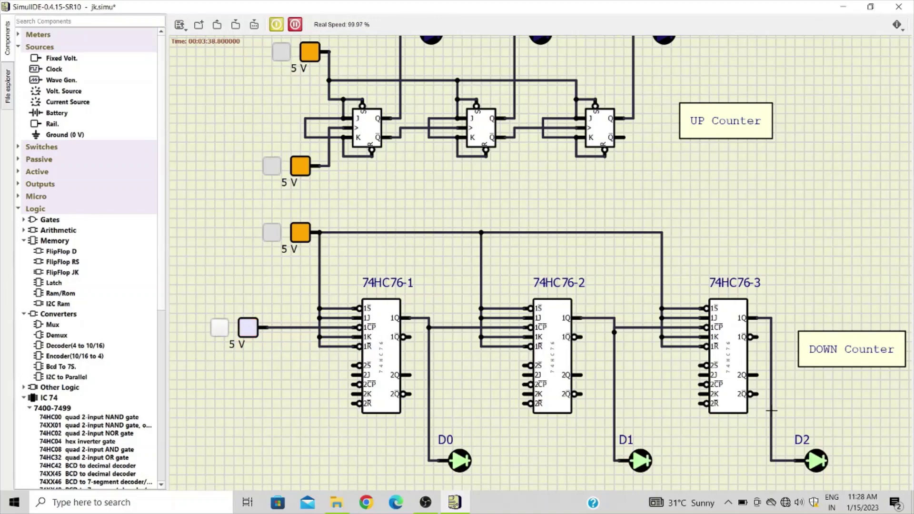